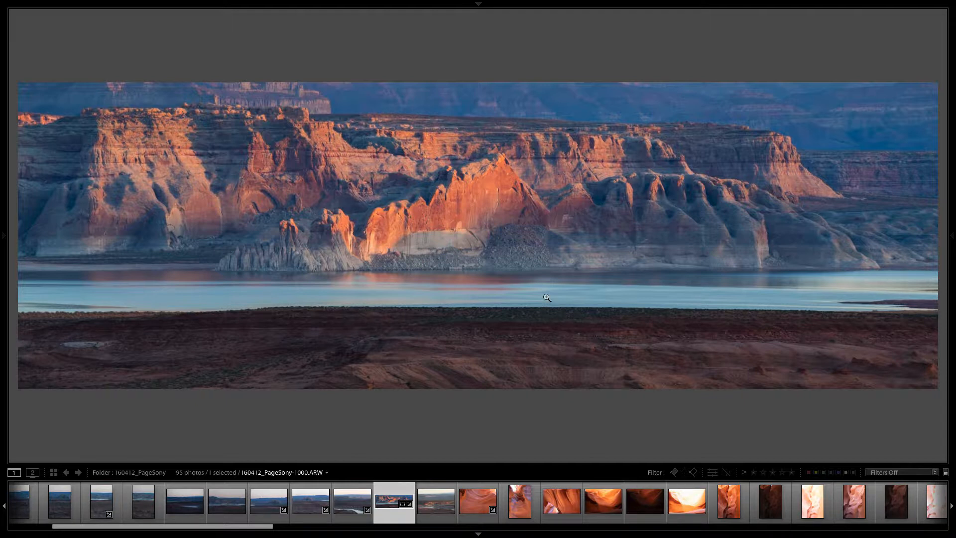
# For the photo two after the lake panorama, enable chromatic aberration removal and lens profile corrections.
pyautogui.press('Right')
pyautogui.press('Right')
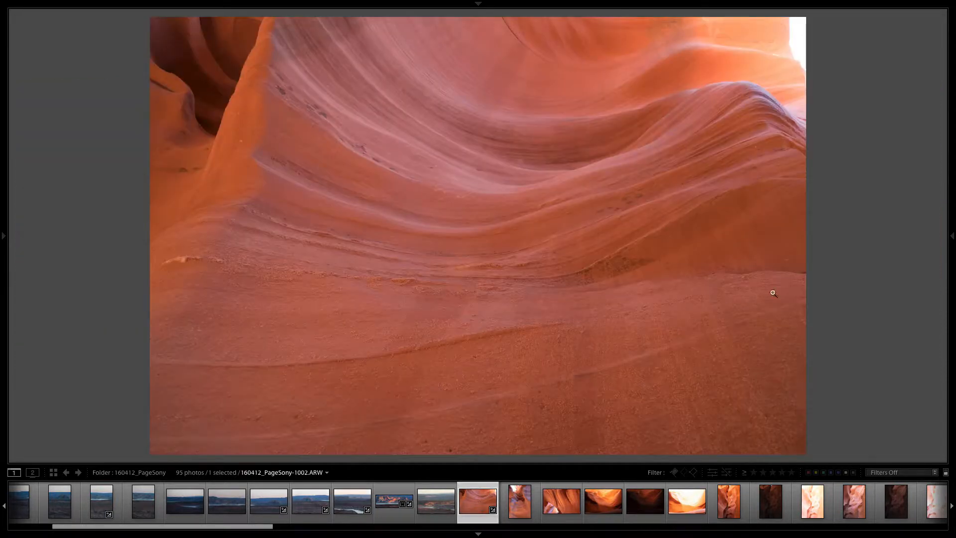
pyautogui.click(946, 237)
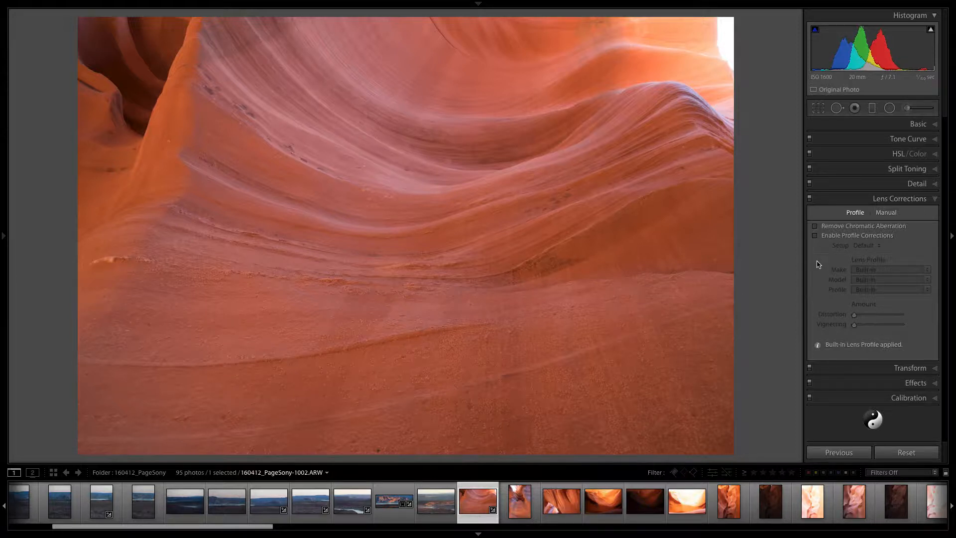
pyautogui.click(815, 225)
pyautogui.click(815, 235)
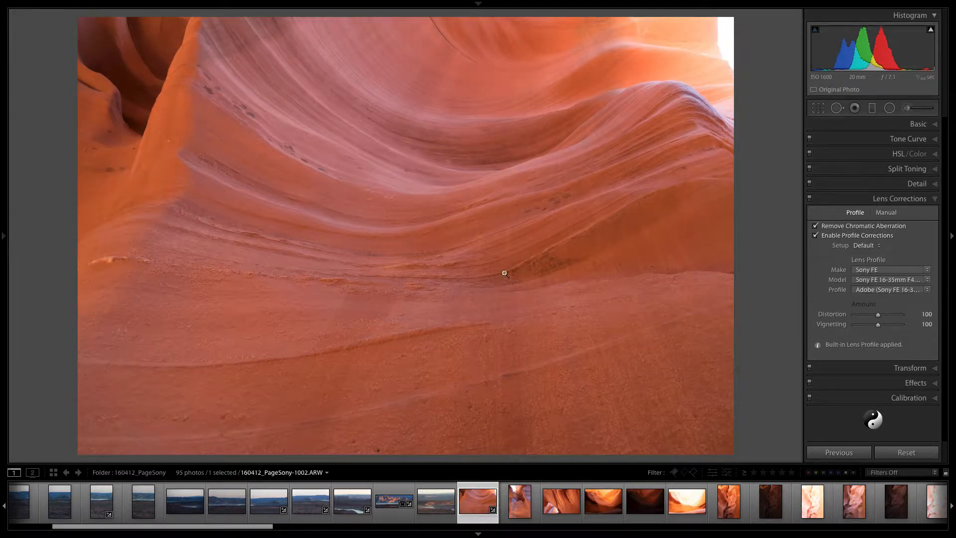
pyautogui.moveTo(5, 241)
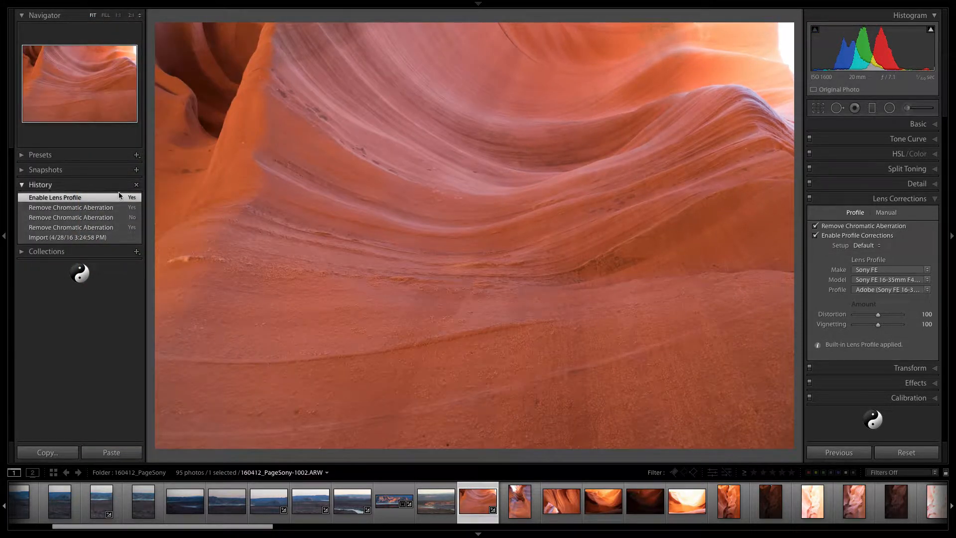
pyautogui.click(136, 155)
pyautogui.click(165, 165)
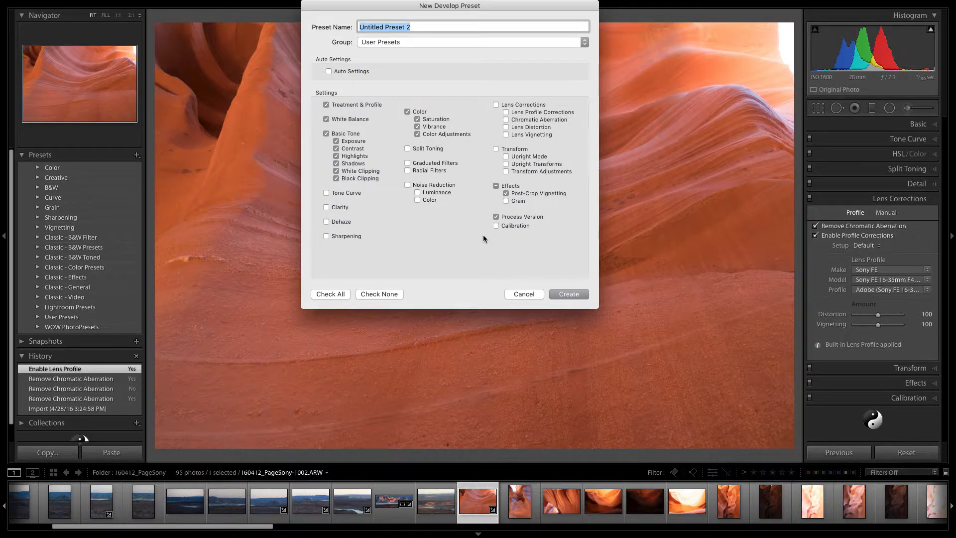
pyautogui.click(524, 294)
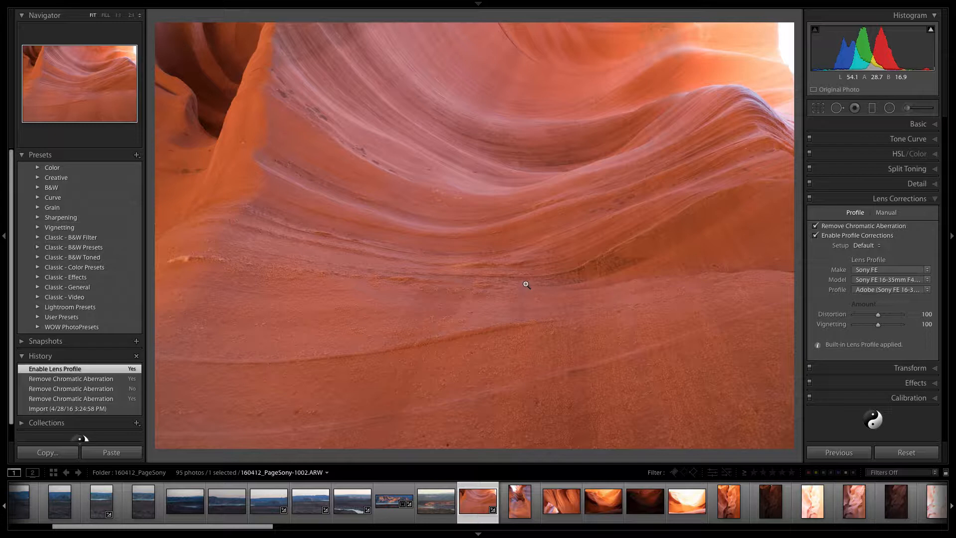
pyautogui.click(5, 236)
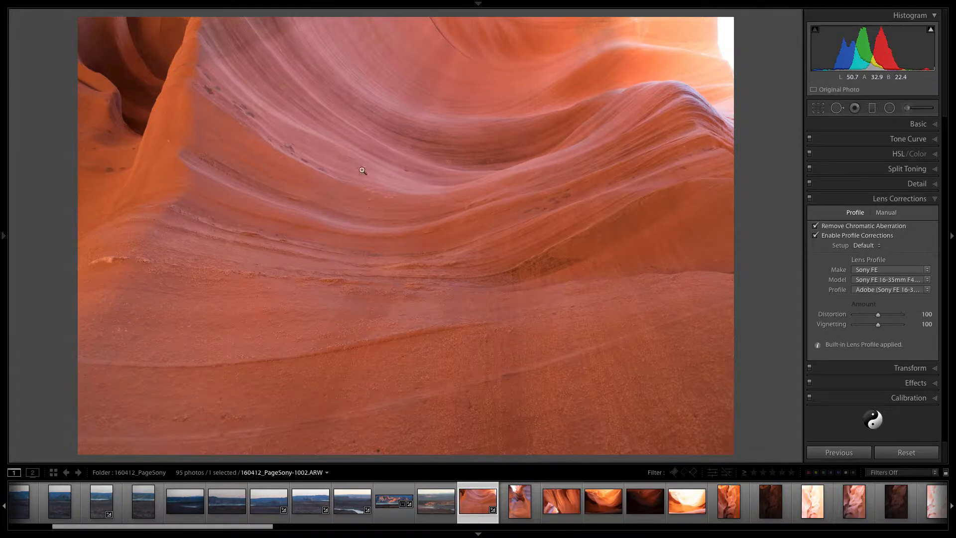
# Update the default develop settings for the Sony ILCE-7RM2 to the current photo's settings with lens corrections enabled.
pyautogui.moveTo(181, 4)
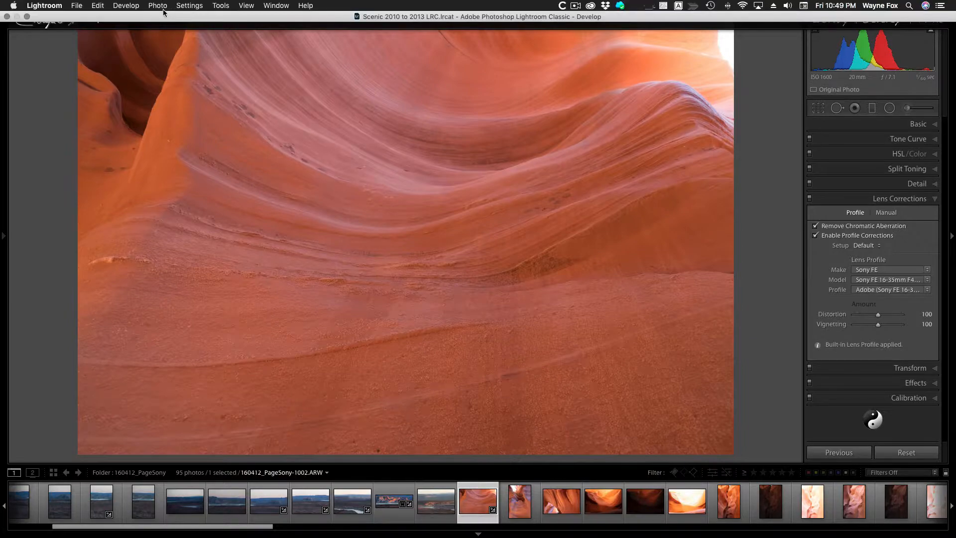
pyautogui.click(129, 6)
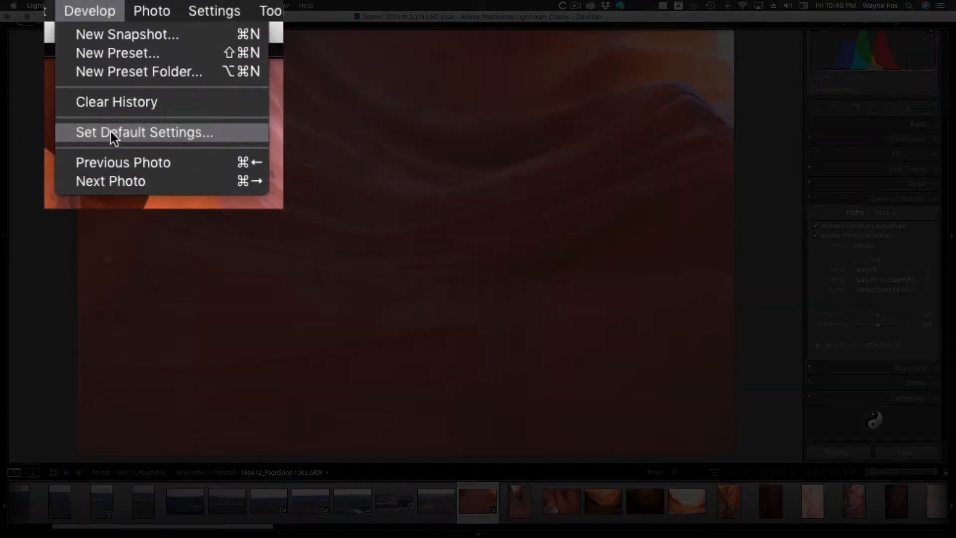
pyautogui.click(111, 131)
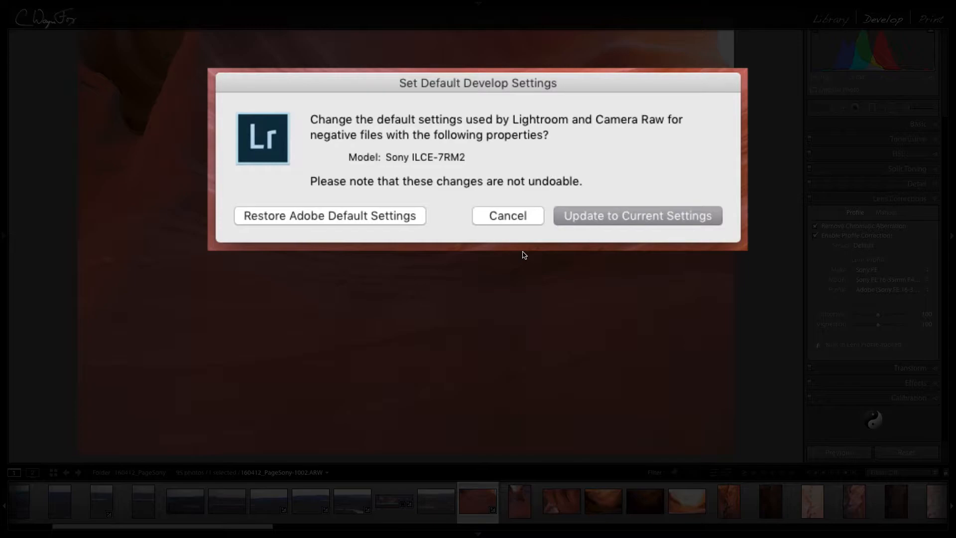
pyautogui.click(603, 217)
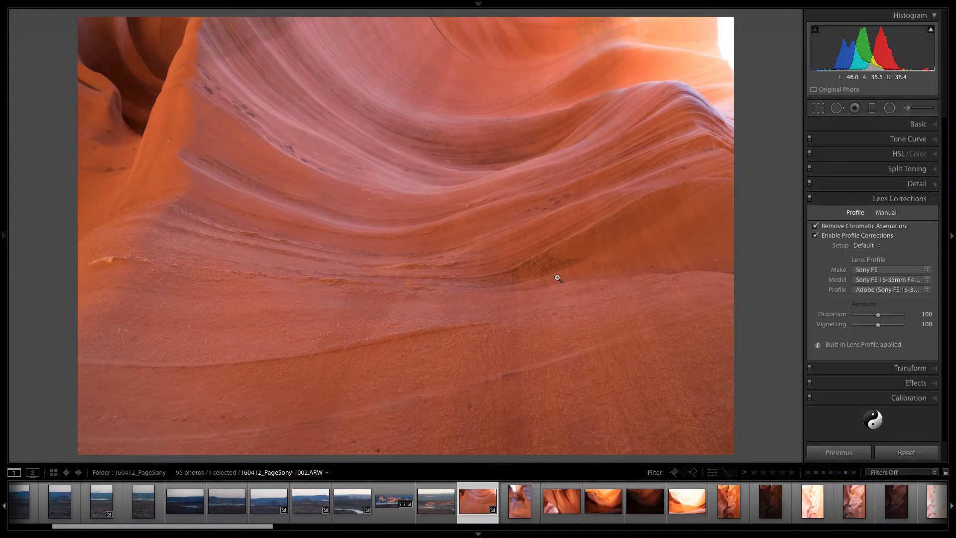
# Select the next photo, 160412_PageSony-1003.ARW, and reset its develop settings to the new camera defaults.
pyautogui.click(524, 511)
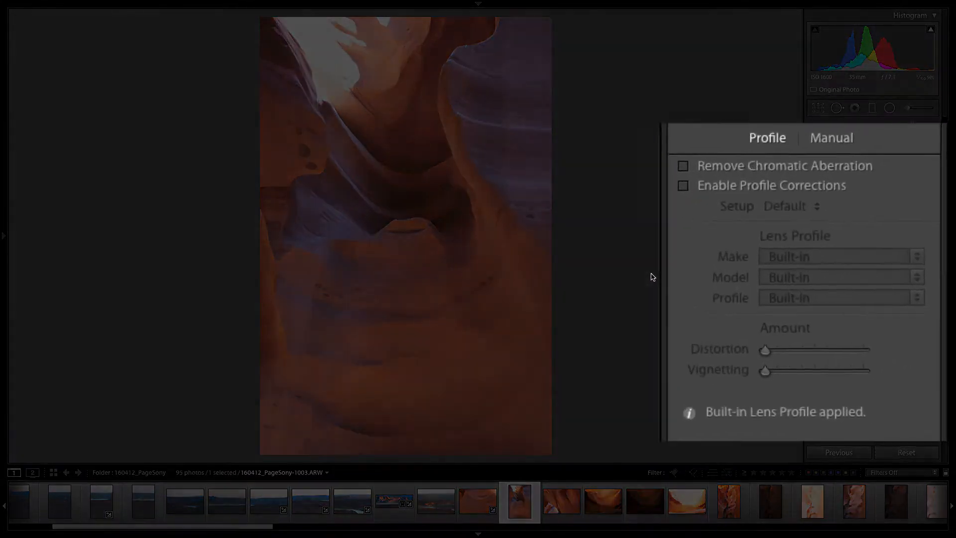
pyautogui.press('super')
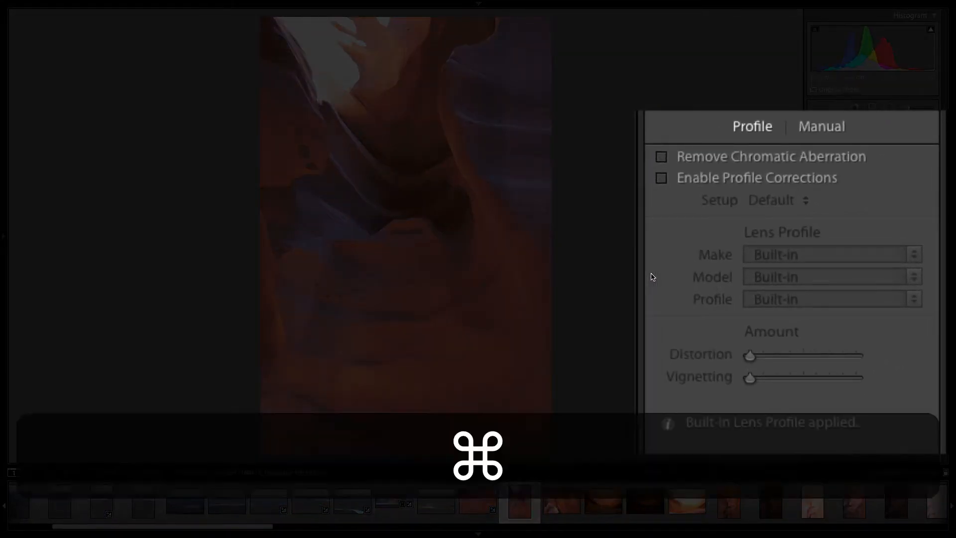
pyautogui.press('shift+super+r')
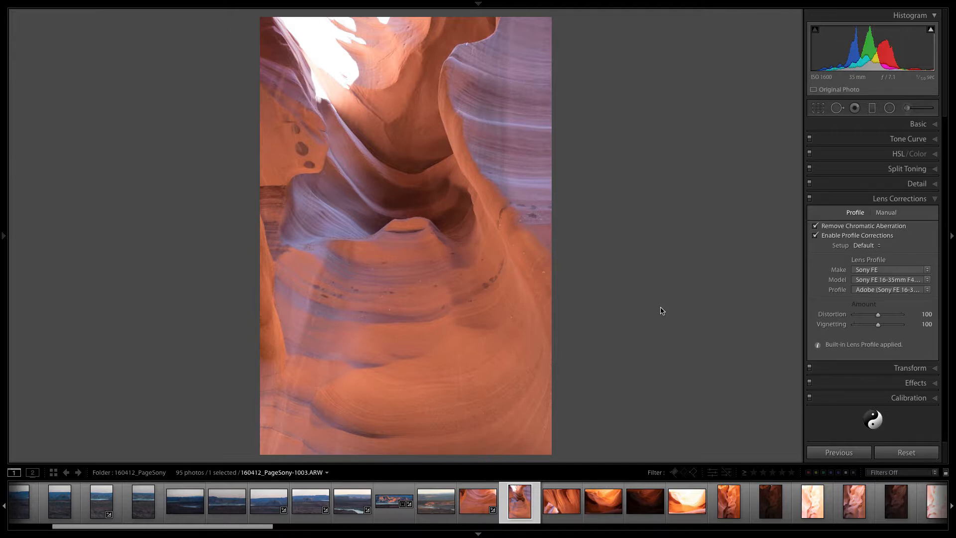
# Browse the color Camera Matching profiles and apply the Camera Landscape profile to the photo.
pyautogui.click(935, 125)
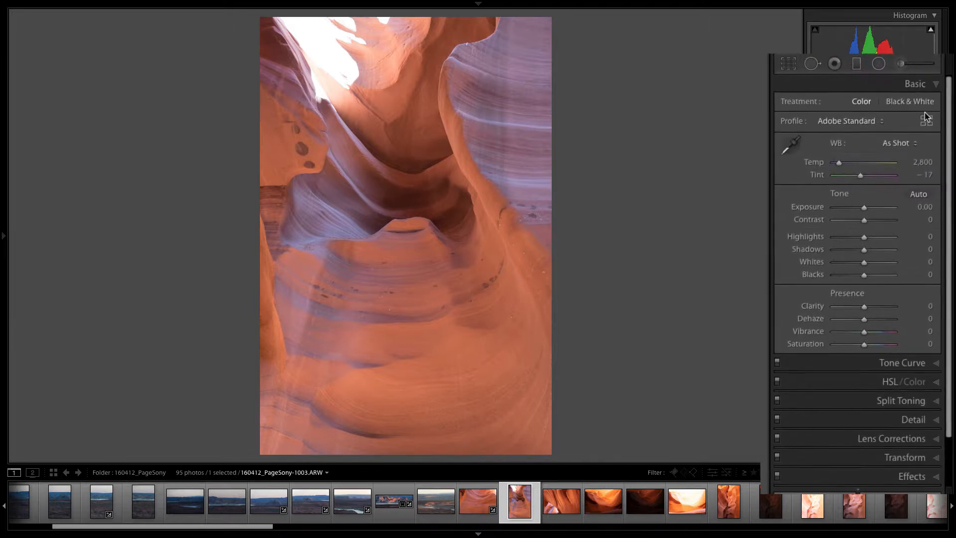
pyautogui.click(880, 120)
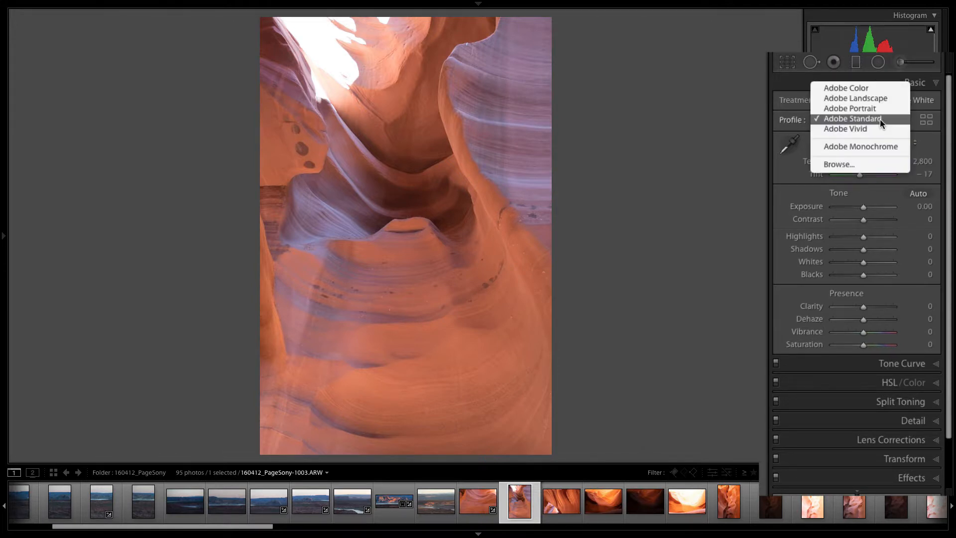
pyautogui.click(868, 164)
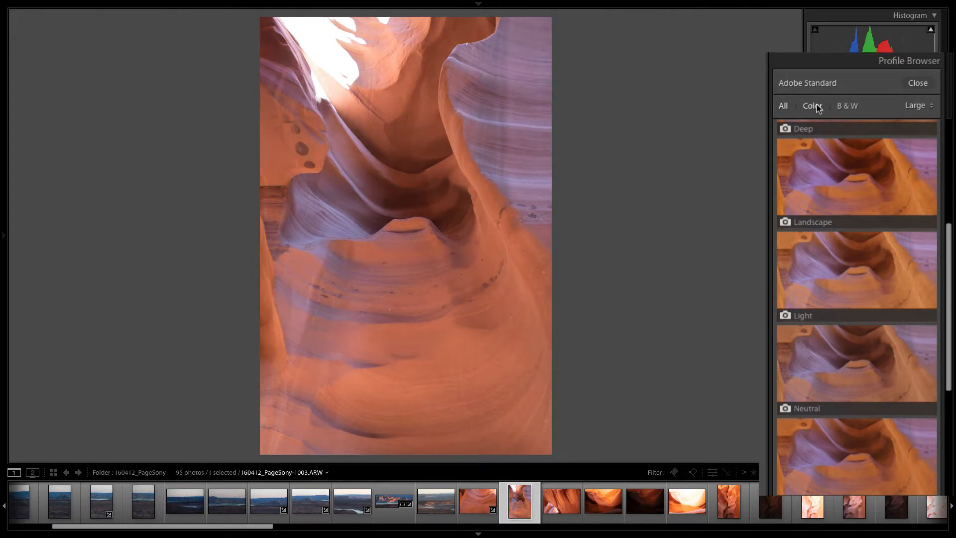
pyautogui.click(817, 106)
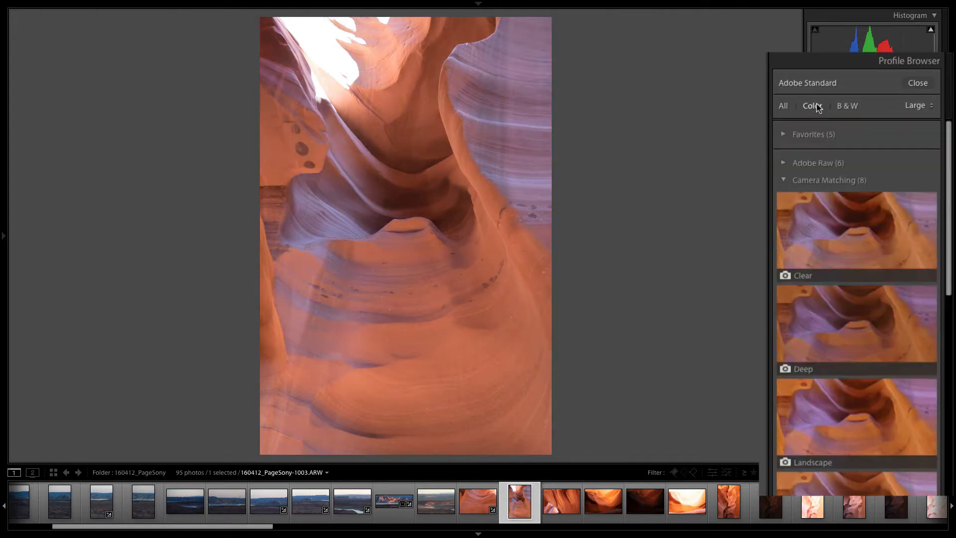
pyautogui.click(783, 180)
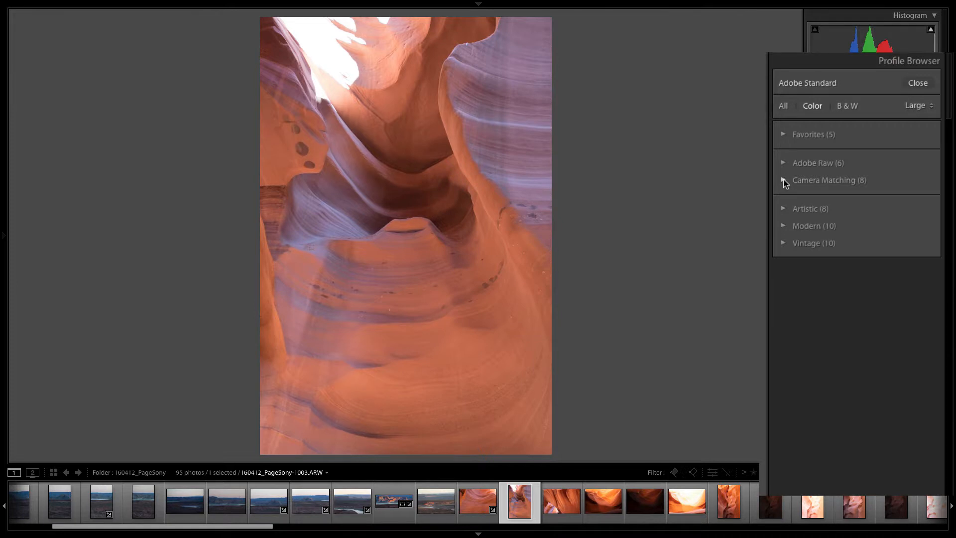
pyautogui.click(783, 180)
pyautogui.scroll(-2, 802, 240)
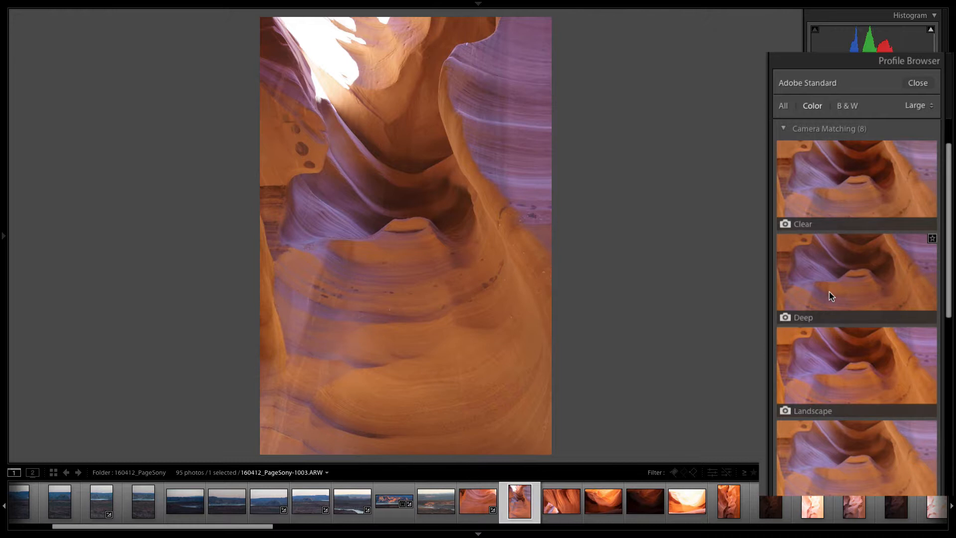
pyautogui.click(865, 366)
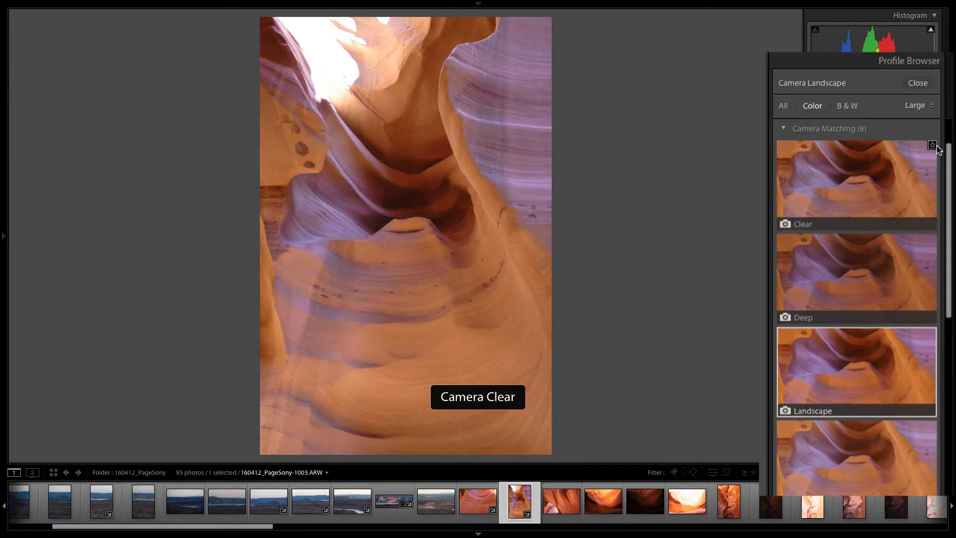
pyautogui.click(919, 83)
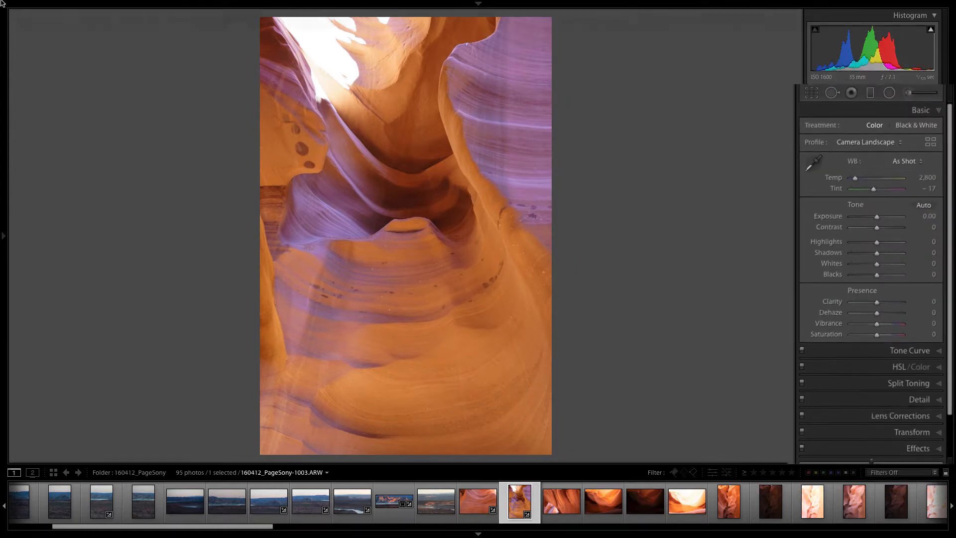
# Save the current settings, including the Camera Landscape profile, as the default develop settings for the Sony ILCE-7RM2.
pyautogui.moveTo(76, 2)
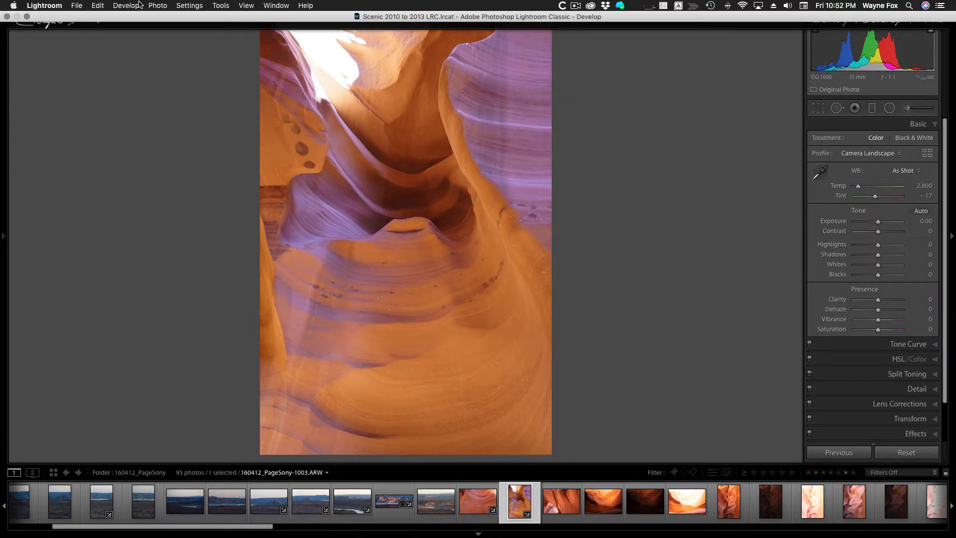
pyautogui.click(132, 6)
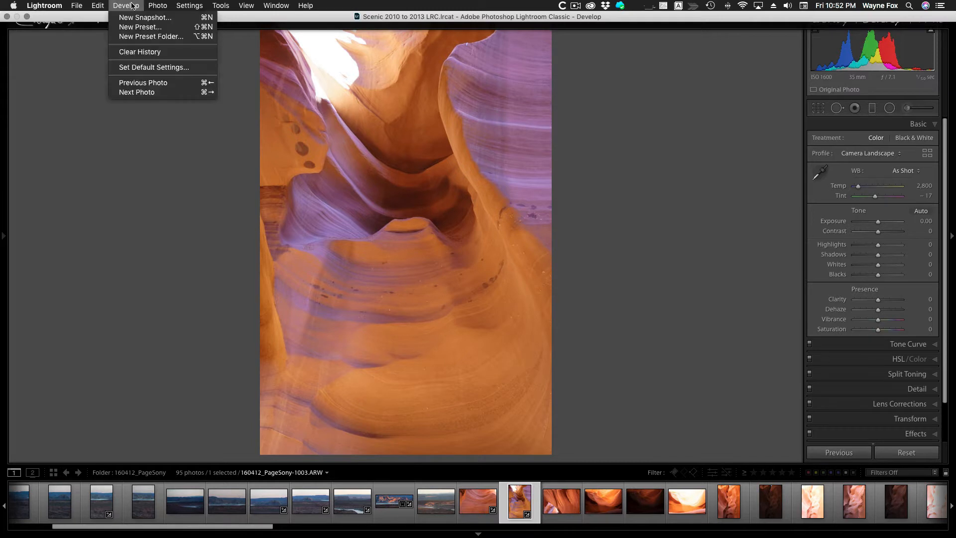
pyautogui.click(139, 68)
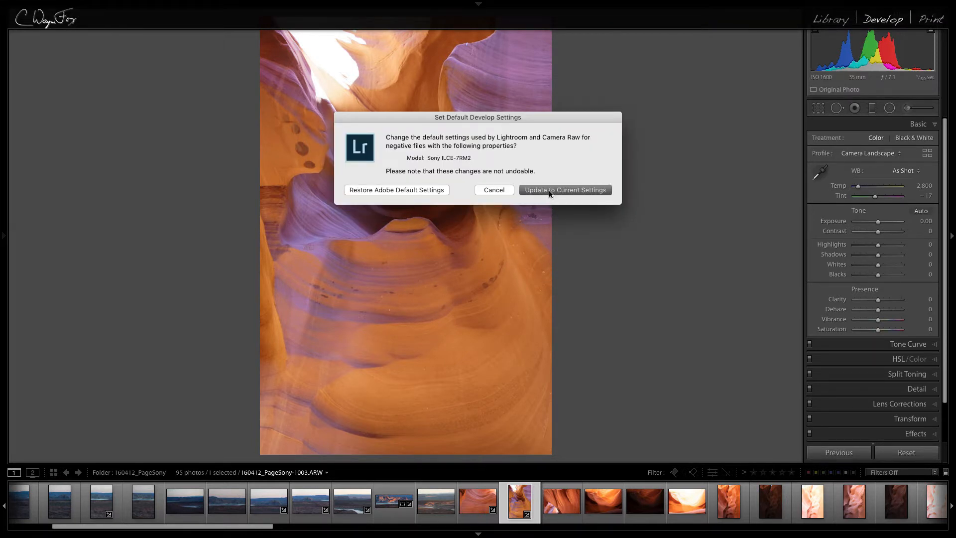
pyautogui.click(549, 190)
# Reset photo 160412_PageSony-1004.ARW to the camera's default develop settings and check its lens corrections.
pyautogui.click(568, 501)
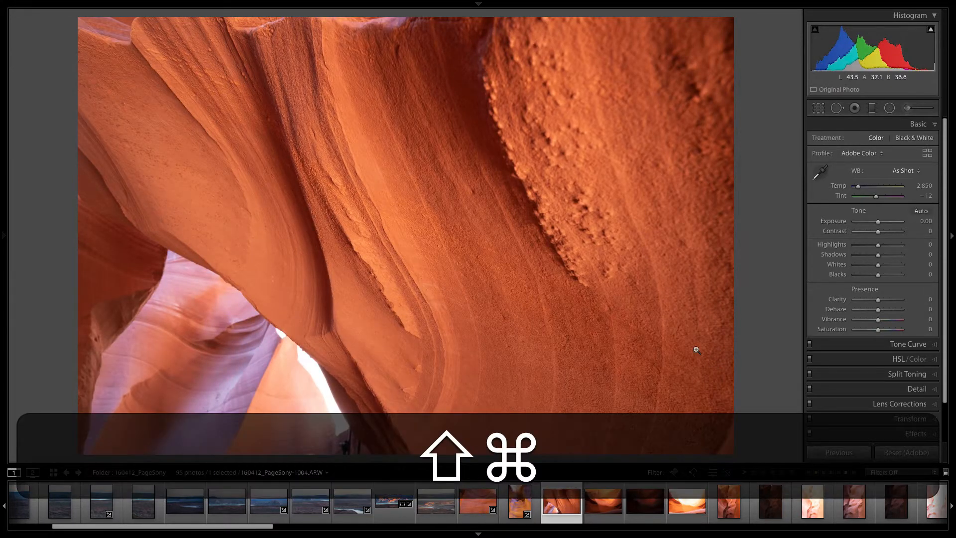
pyautogui.press('super+shift+r')
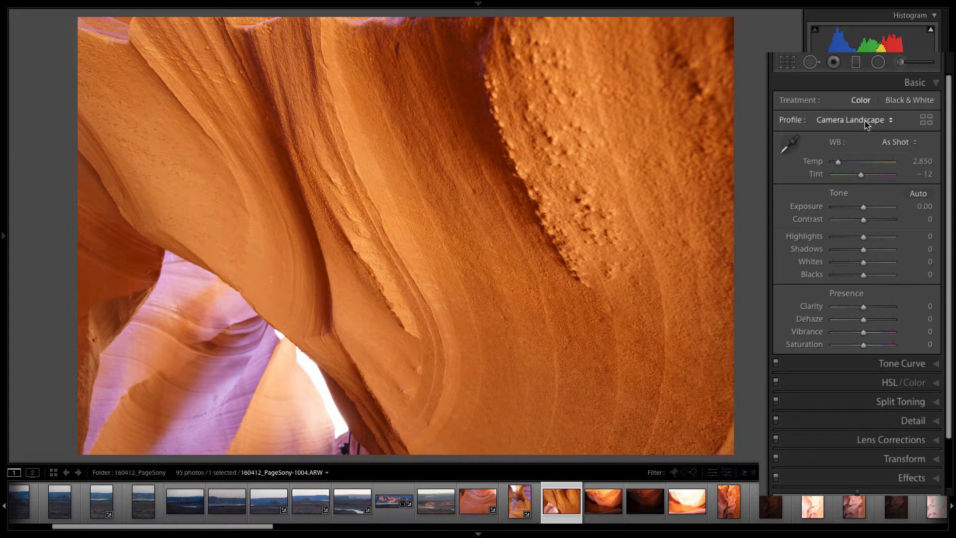
pyautogui.click(936, 440)
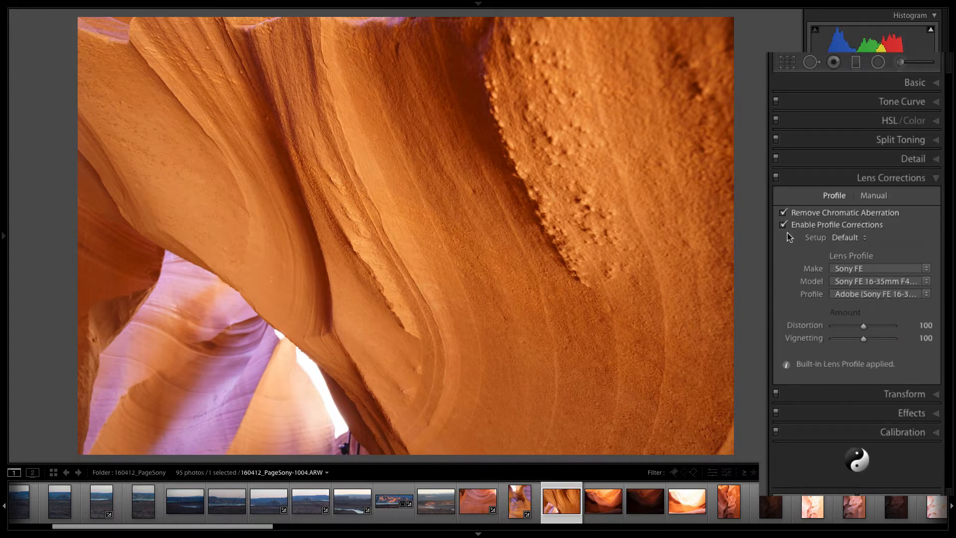
pyautogui.click(935, 179)
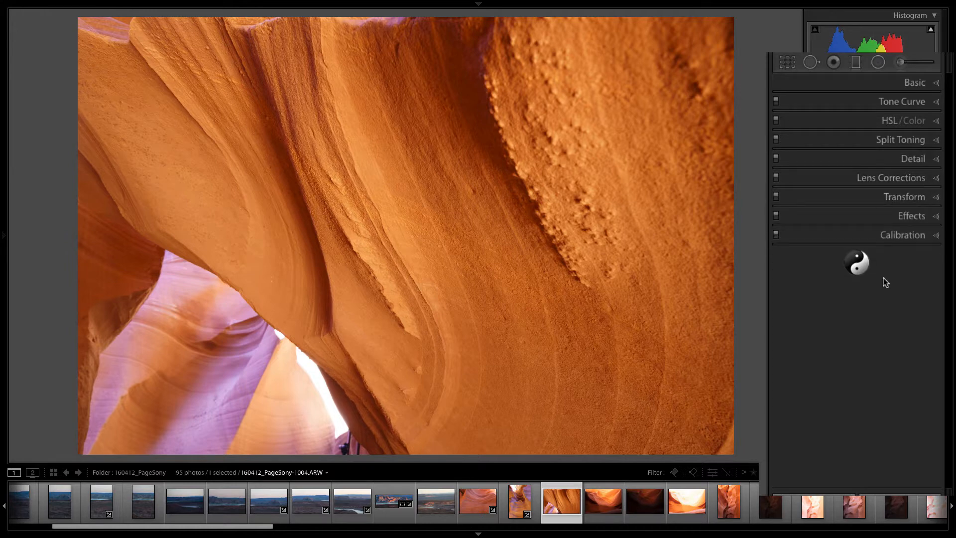
# Set the post-crop vignetting amount to -4 and display the sharpening and noise reduction settings.
pyautogui.click(936, 216)
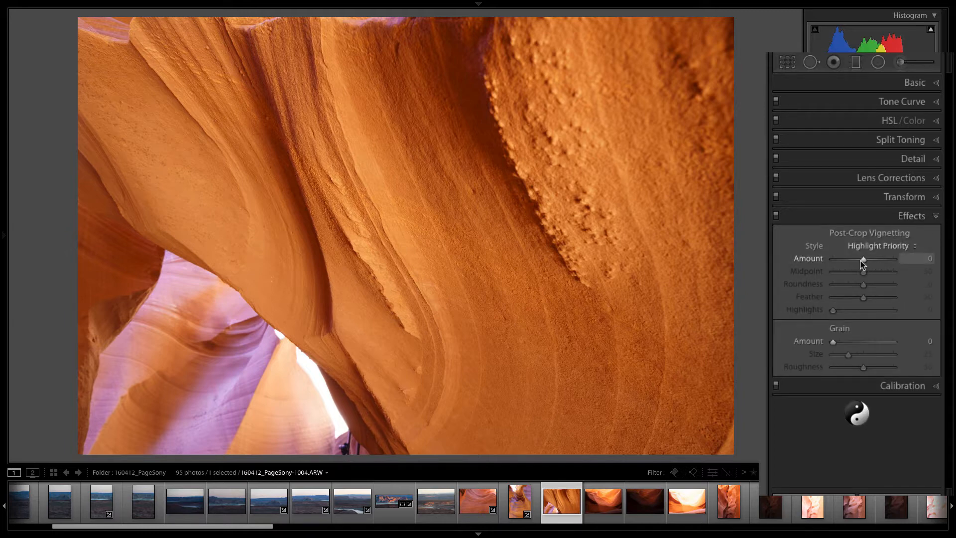
pyautogui.moveTo(863, 260); pyautogui.dragTo(862, 259)
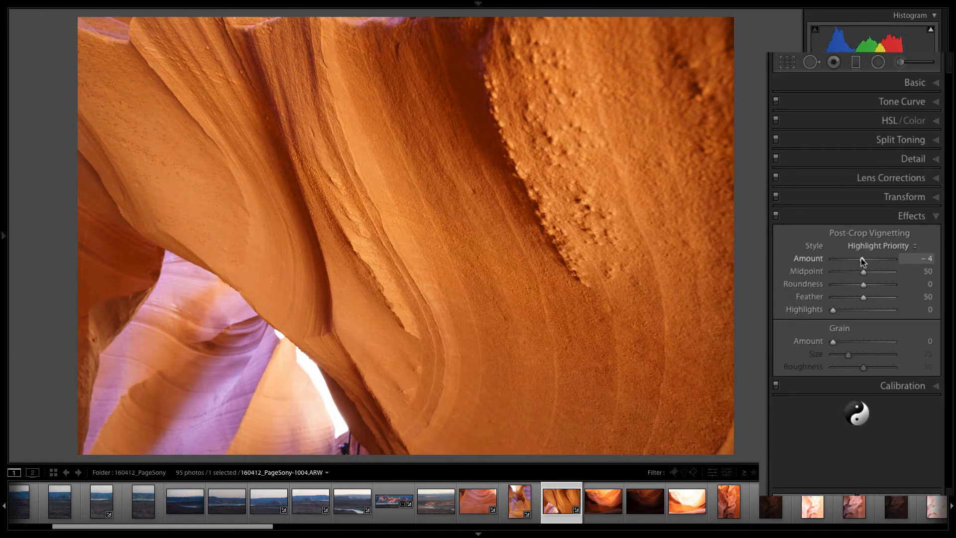
pyautogui.click(935, 160)
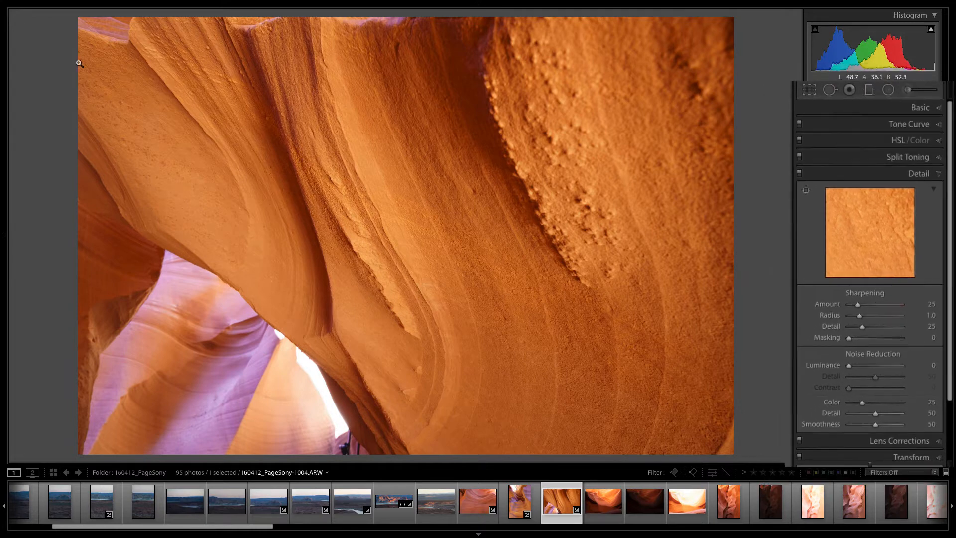
# Review the preset preferences that control whether default develop settings are specific to camera serial number or ISO.
pyautogui.moveTo(54, 3)
pyautogui.click(43, 3)
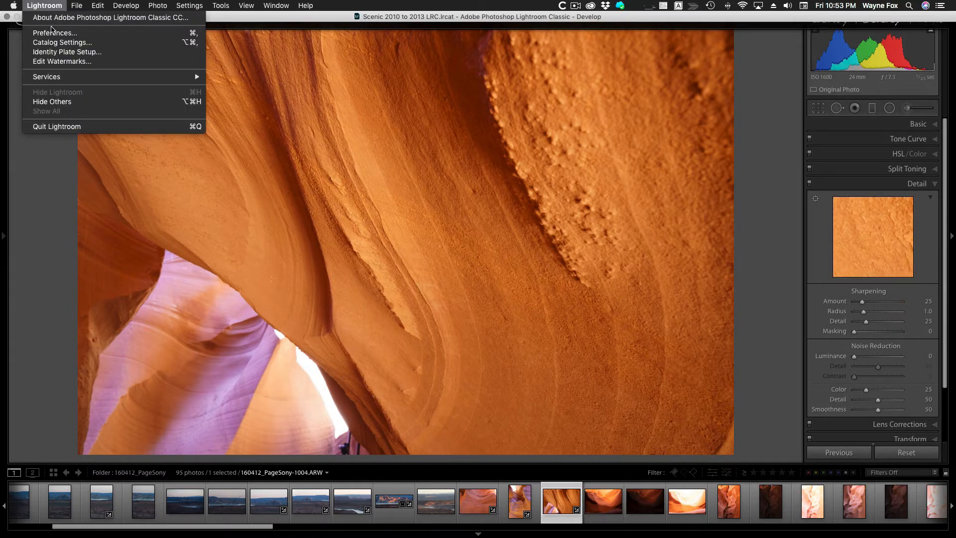
pyautogui.click(55, 32)
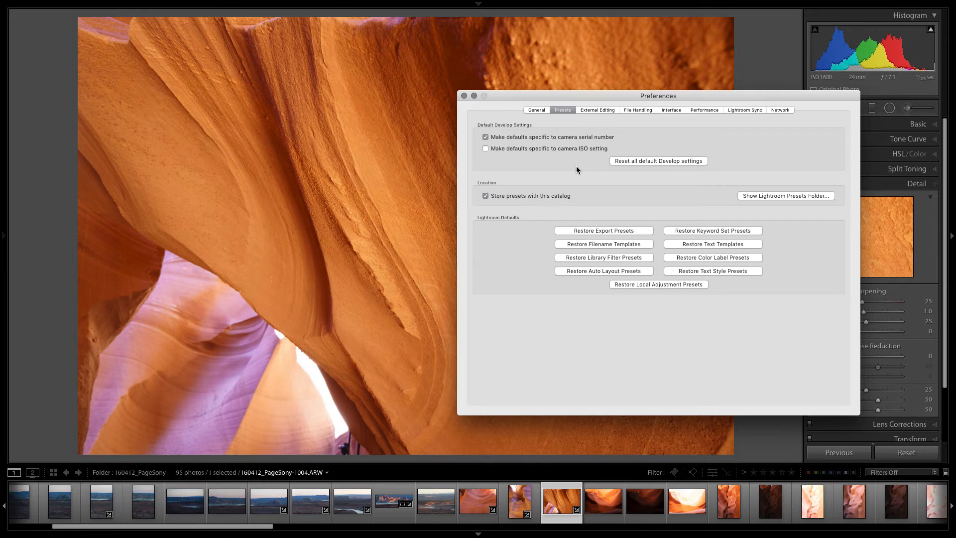
pyautogui.click(464, 95)
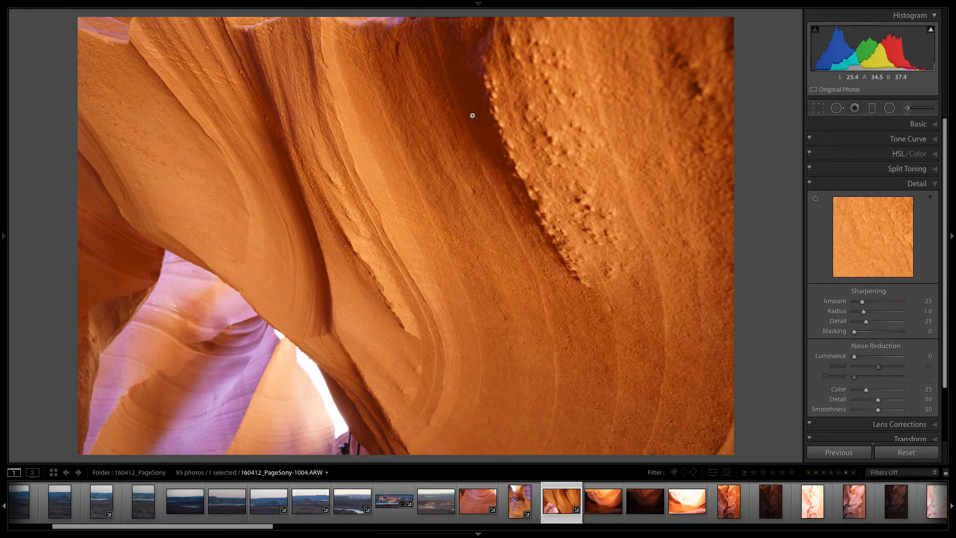